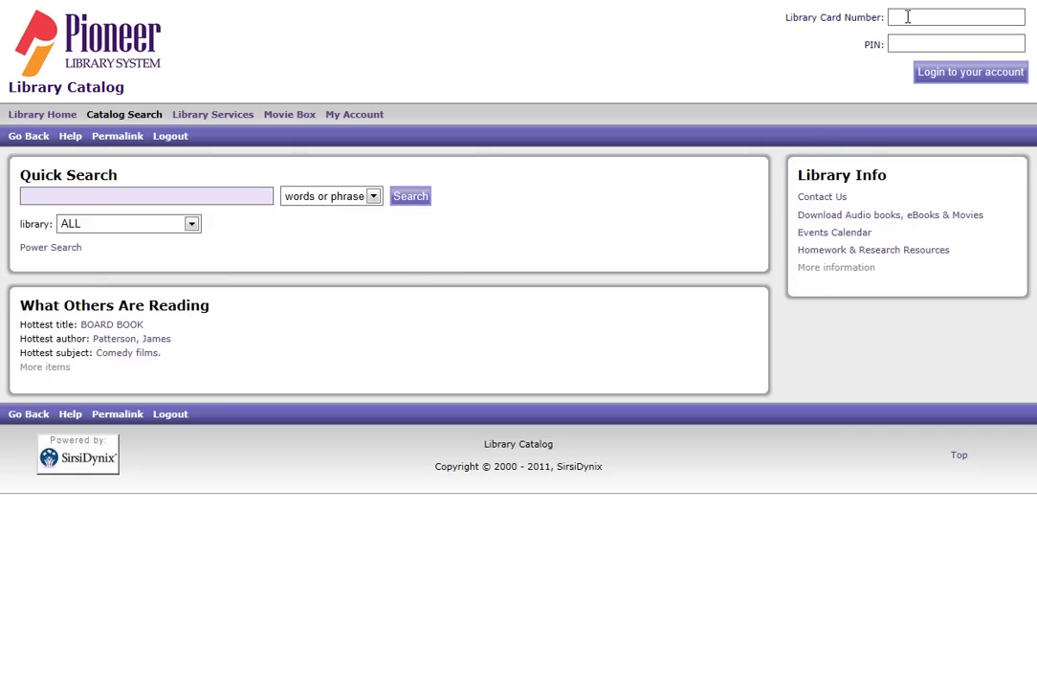
Step: Put the cursor in the Library Card Number field on the catalog's sign-in page
left_click(907, 17)
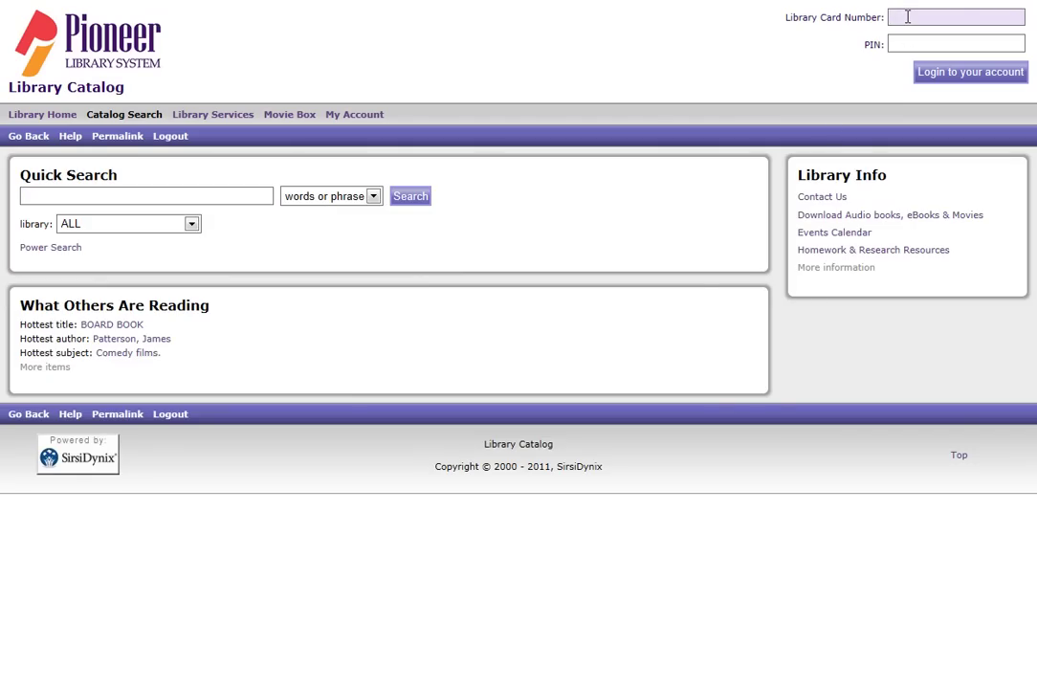
left_click(907, 42)
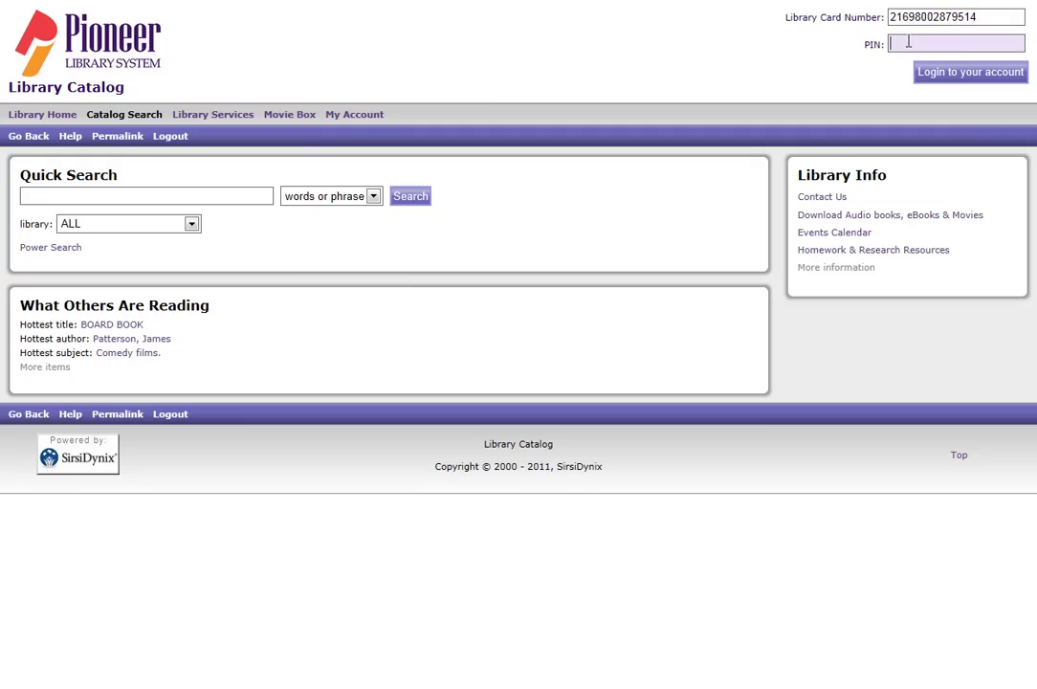
left_click(974, 78)
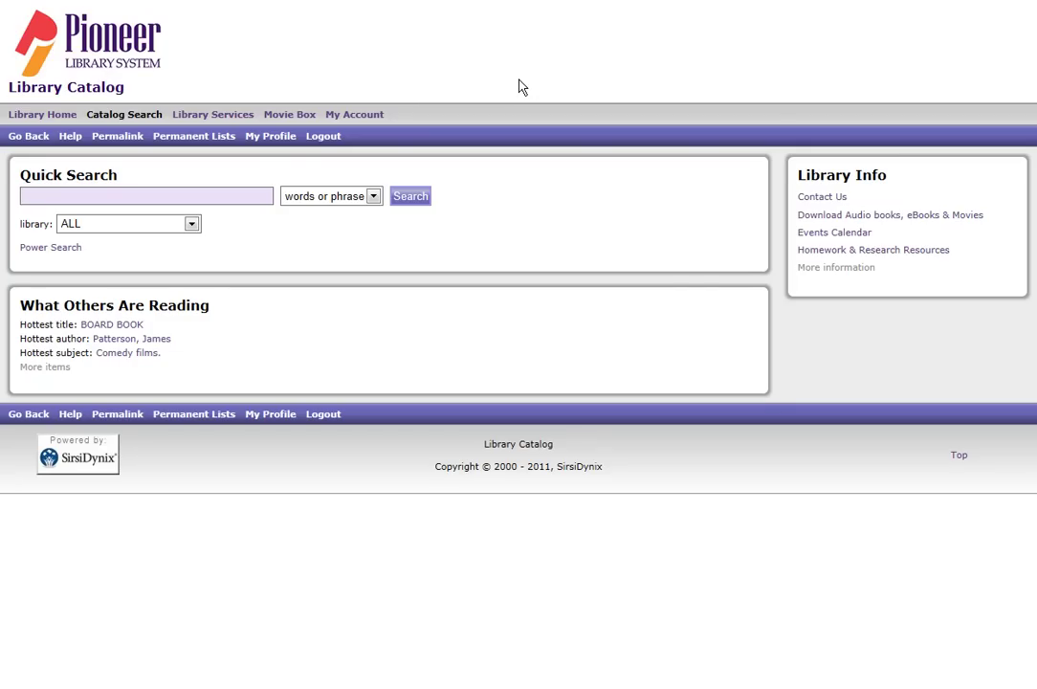
left_click(371, 118)
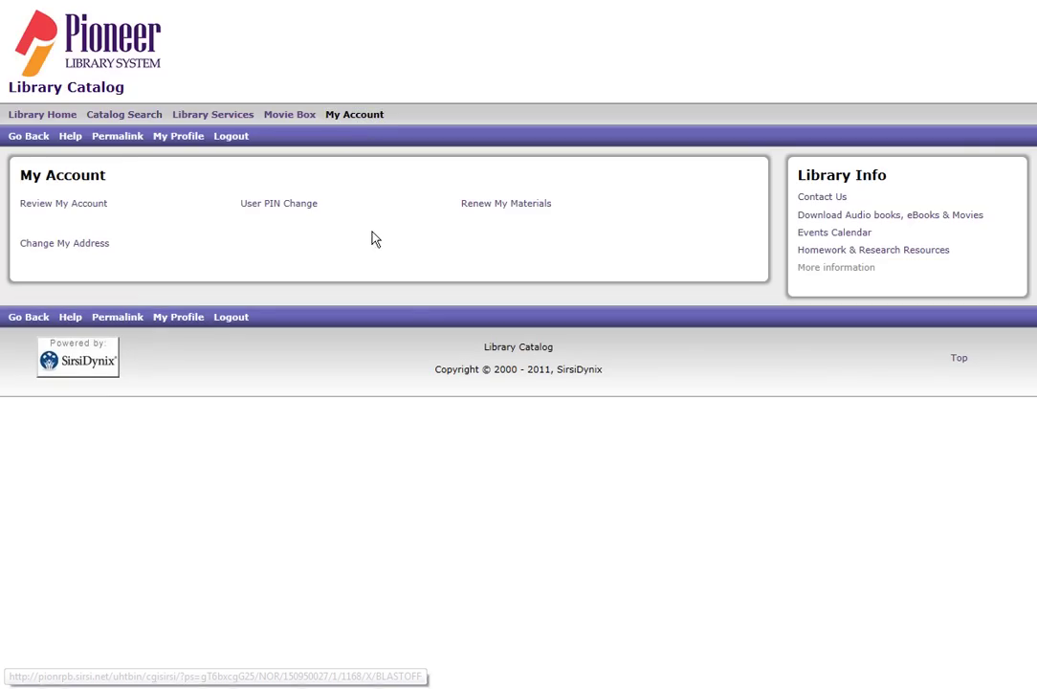
Step: Show the My Account page with its review, PIN, renewal and address options
left_click(77, 209)
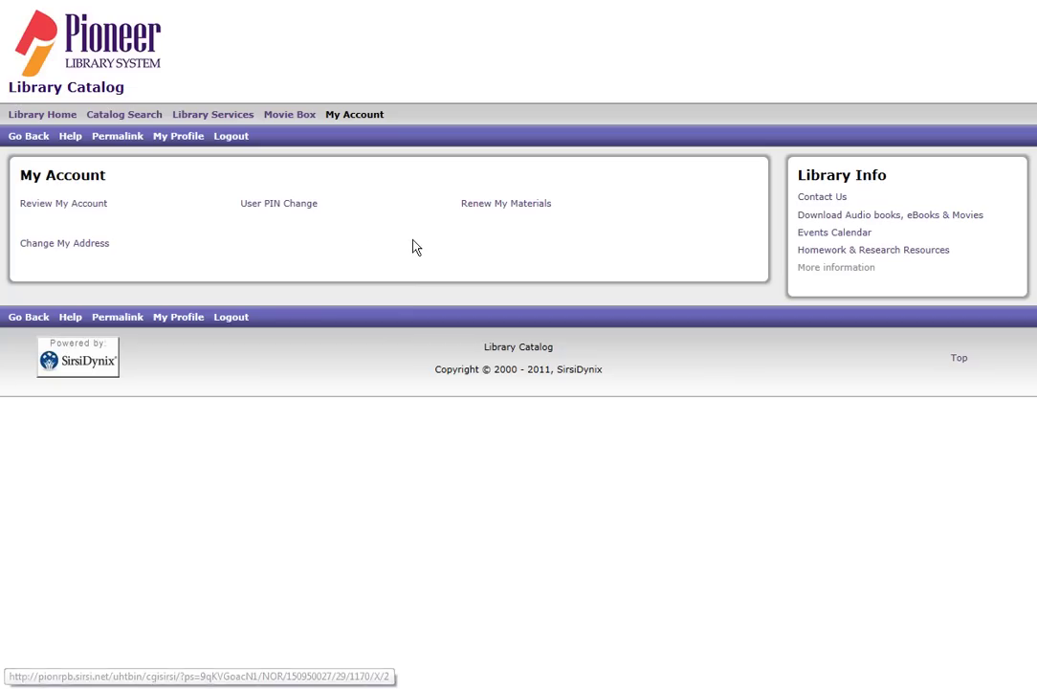
Step: List the items eligible for renewal and tick 'A donkey reads'
left_click(496, 210)
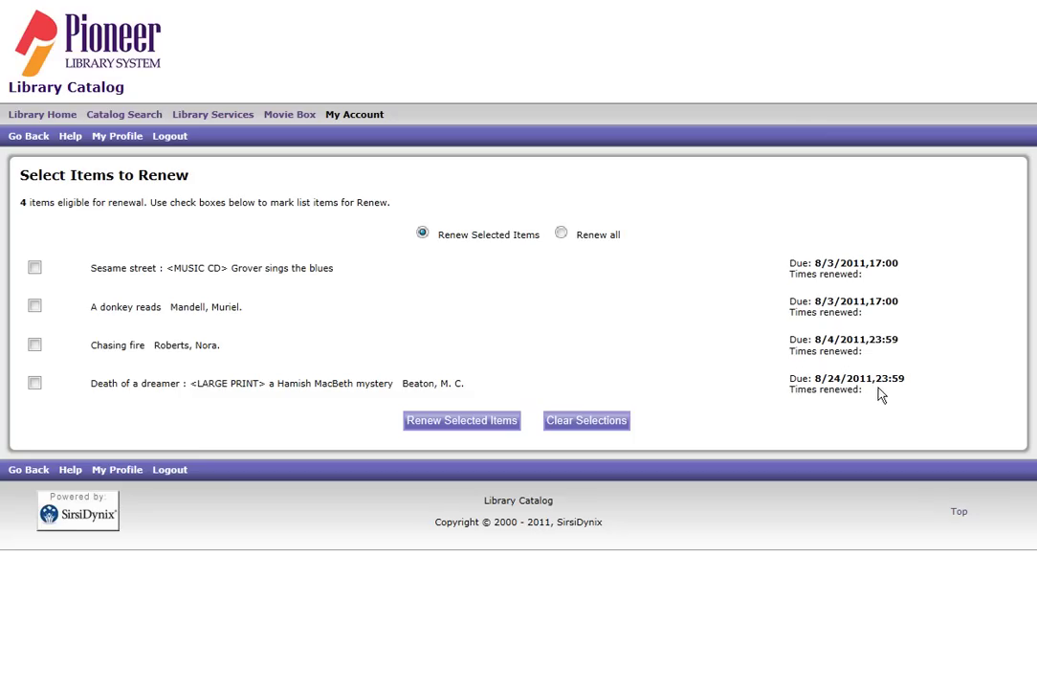
left_click_drag(859, 389, 887, 398)
left_click(35, 307)
Step: Renew 'A donkey reads' to the new due date 8/24/2011, then reopen the renewal list
left_click(443, 430)
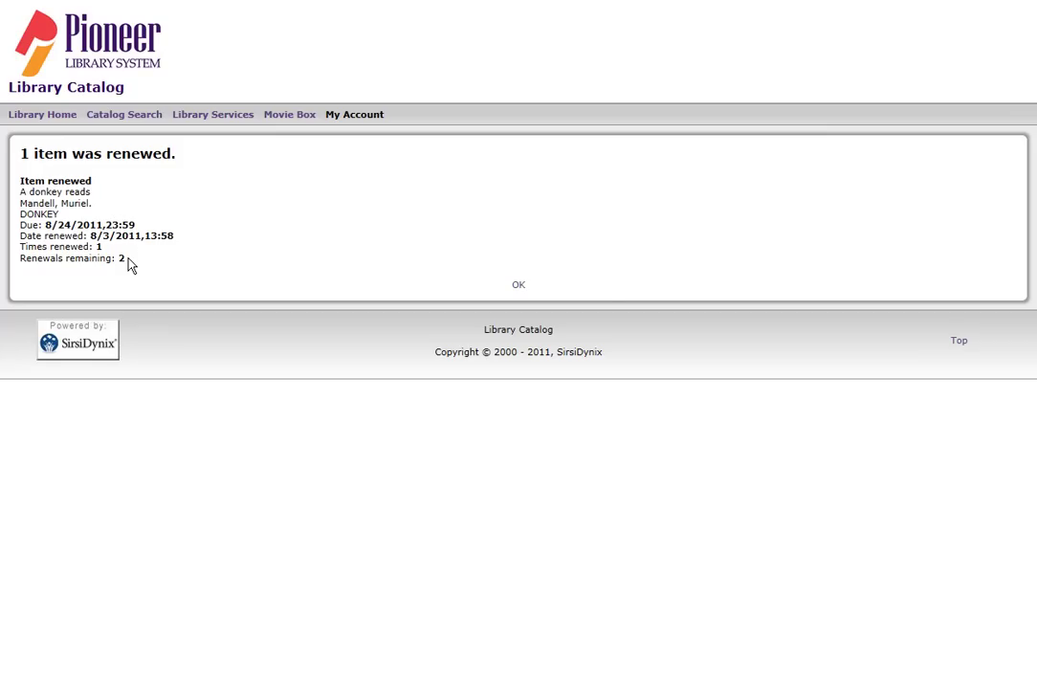
left_click(519, 287)
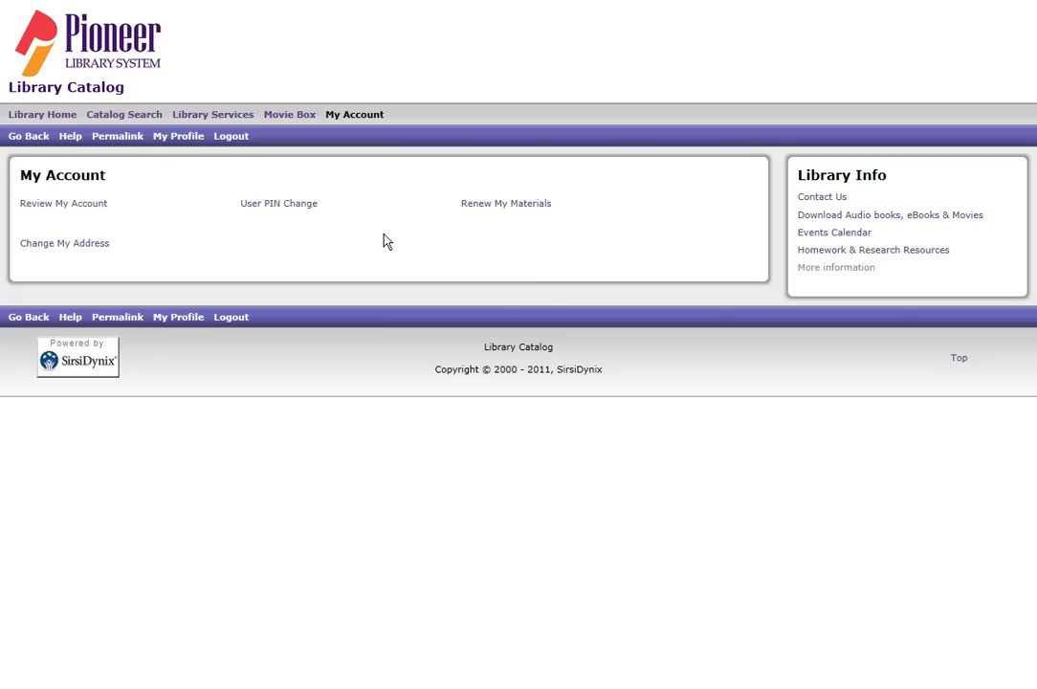
left_click(494, 213)
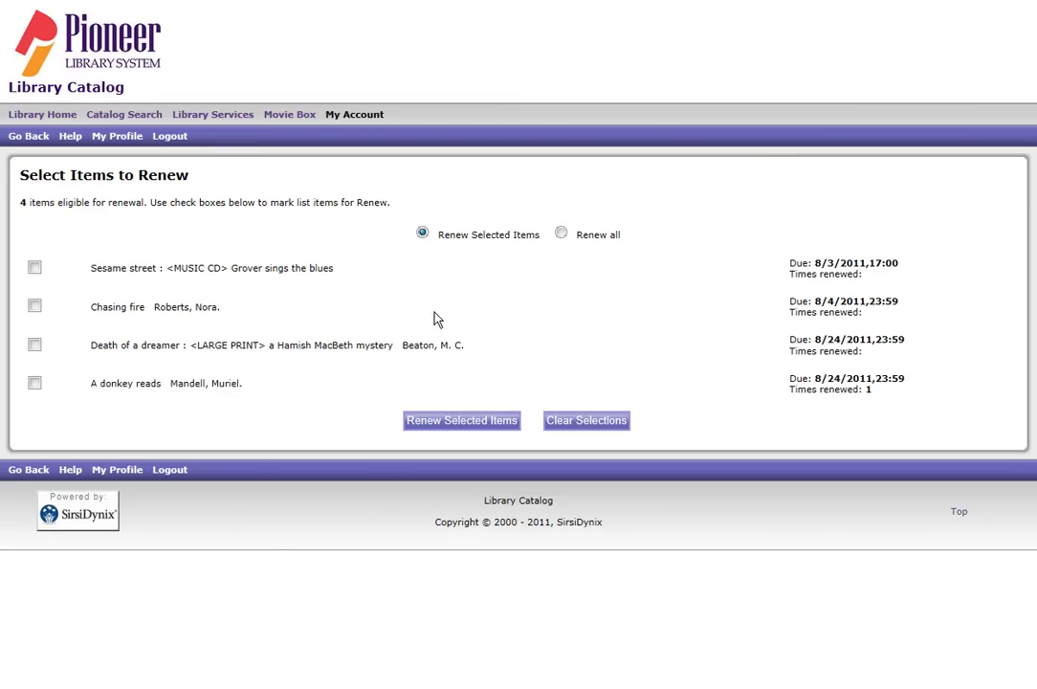
Step: Clear the individual item checkboxes and submit a 'Renew all' renewal of the four items
left_click(35, 267)
left_click(34, 307)
left_click(35, 382)
left_click(35, 382)
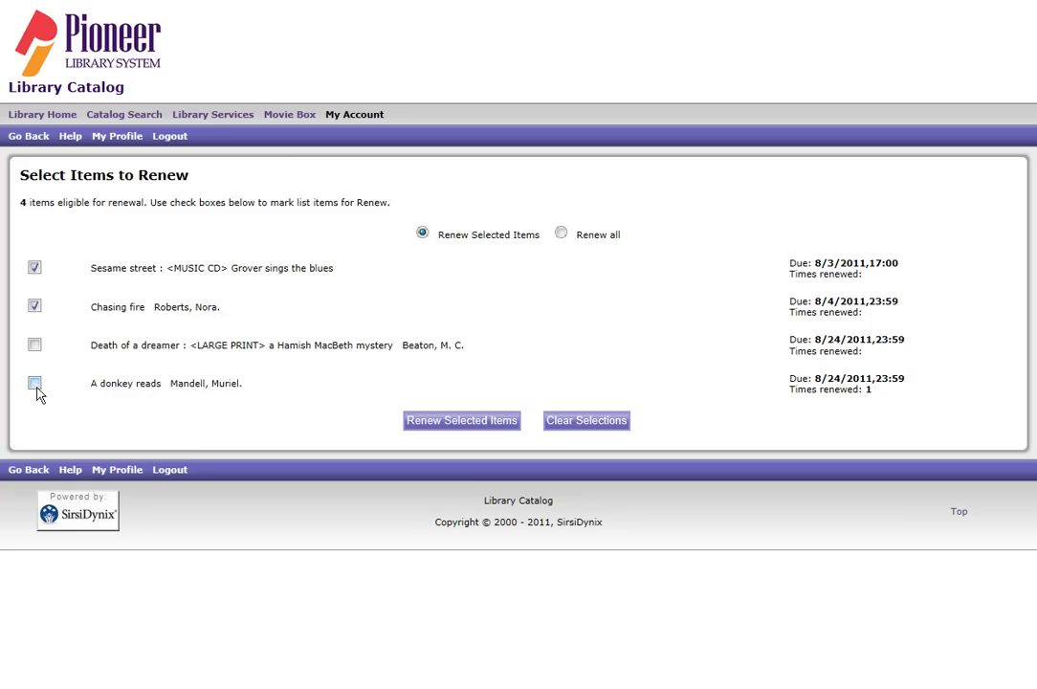
left_click(35, 307)
left_click(34, 267)
left_click(562, 235)
left_click(485, 421)
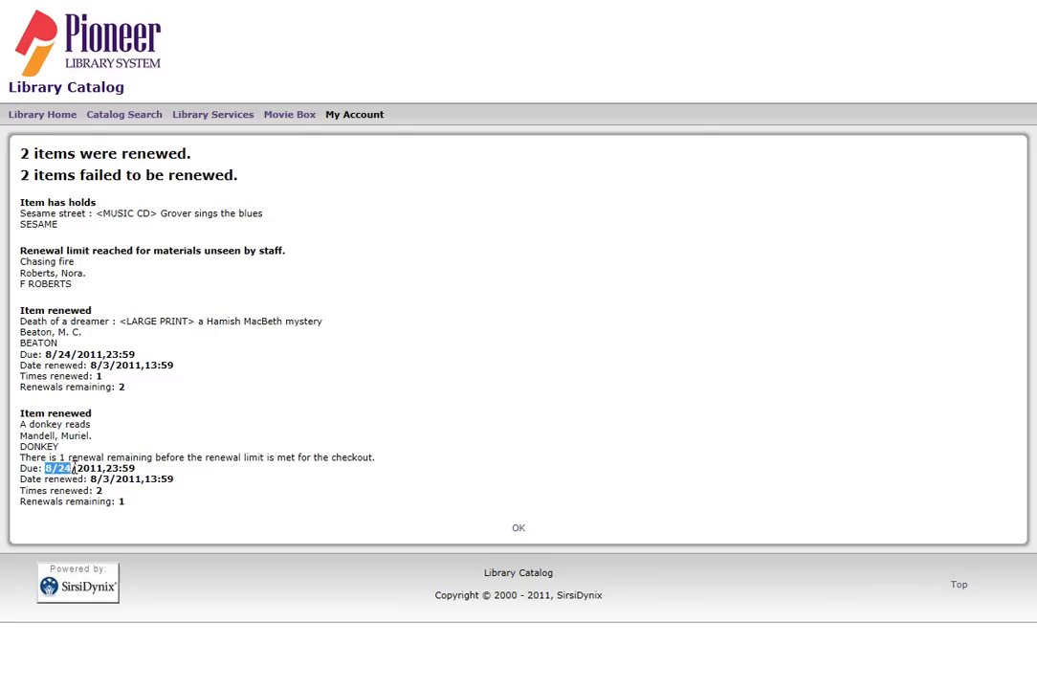
Step: Highlight the new 8/24/2011 due date on the renewal results, then dismiss them
mouse_move(45, 468)
left_mouse_down()
mouse_move(103, 469)
mouse_move(163, 510)
mouse_move(148, 504)
left_mouse_up()
left_click(518, 532)
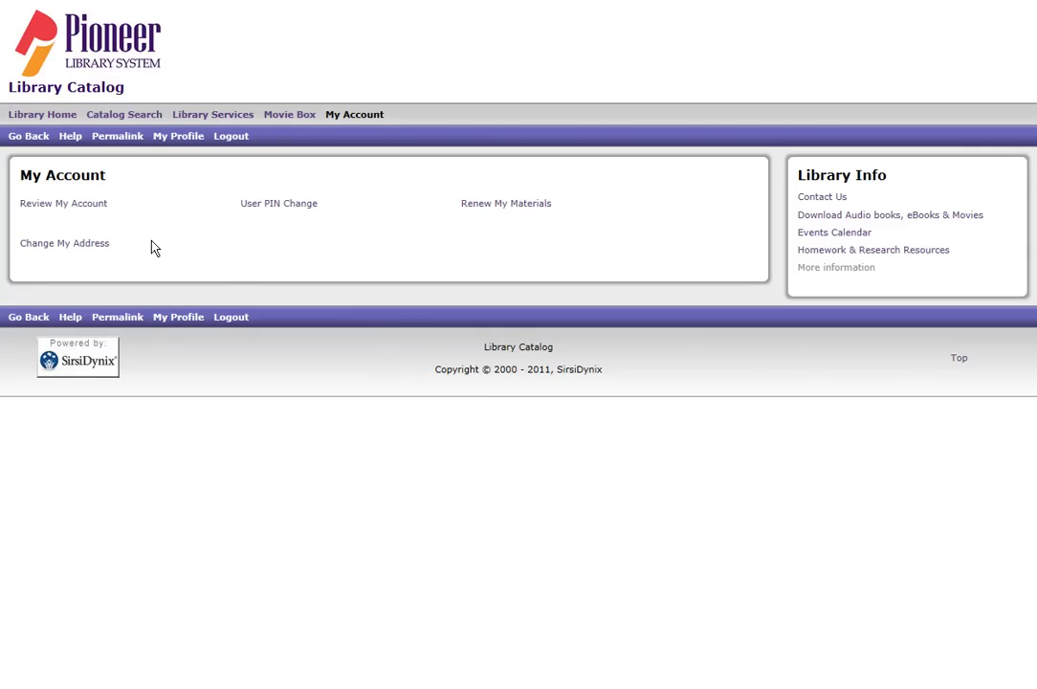
left_click(140, 122)
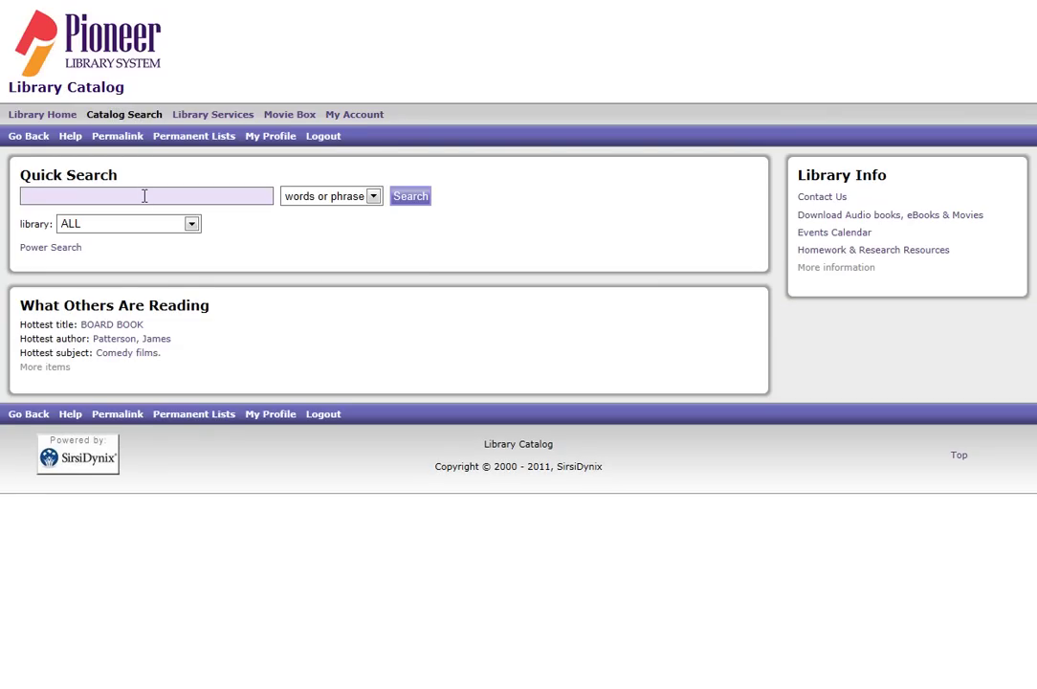
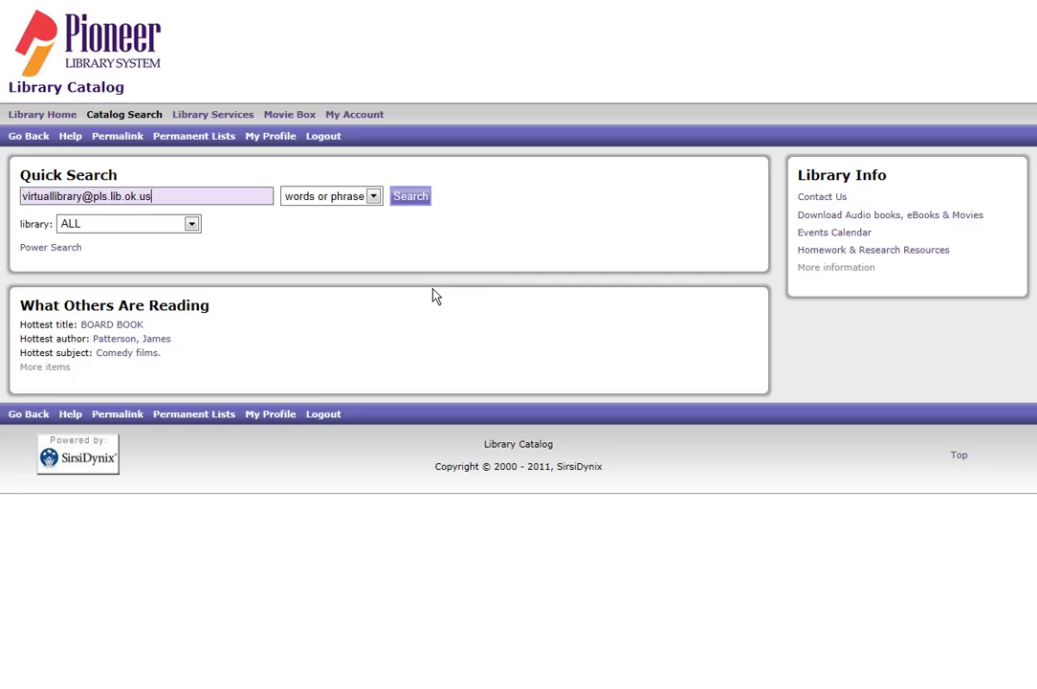